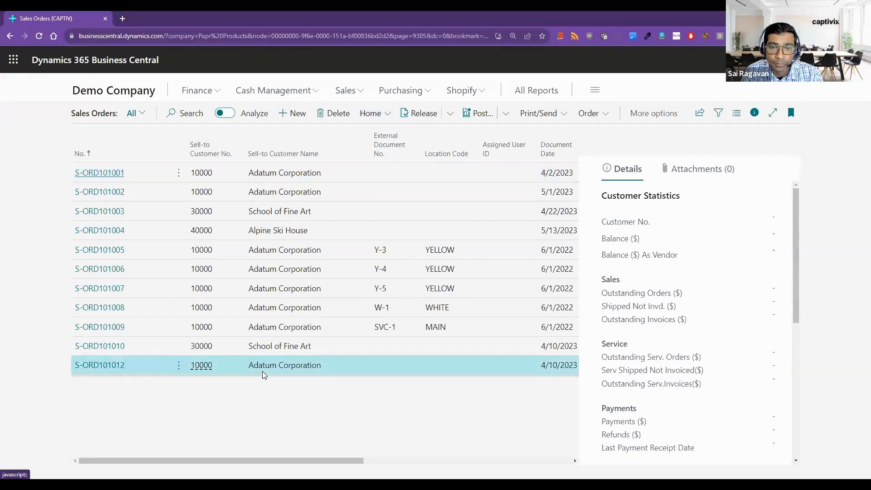
Step: Open the last Adatum Corporation sales order in the list and review the shipping quantities on its item line
click(108, 367)
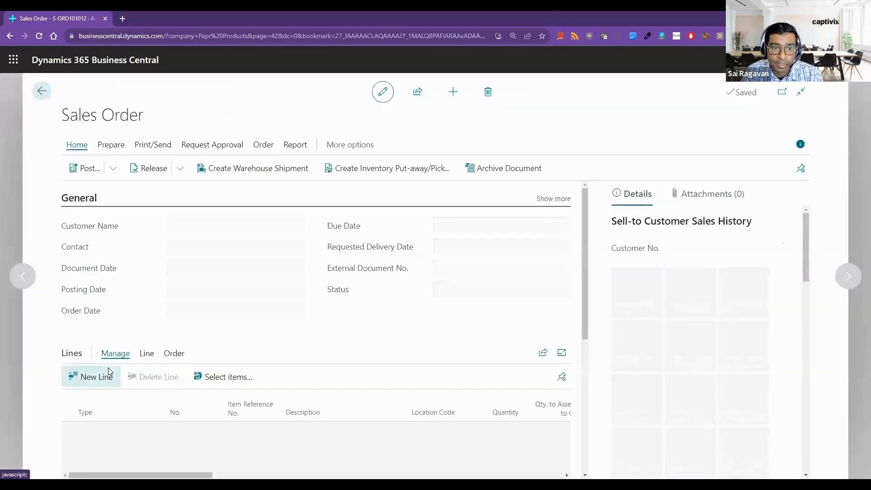
scroll(241, 341, down, 1)
scroll(243, 344, down, 1)
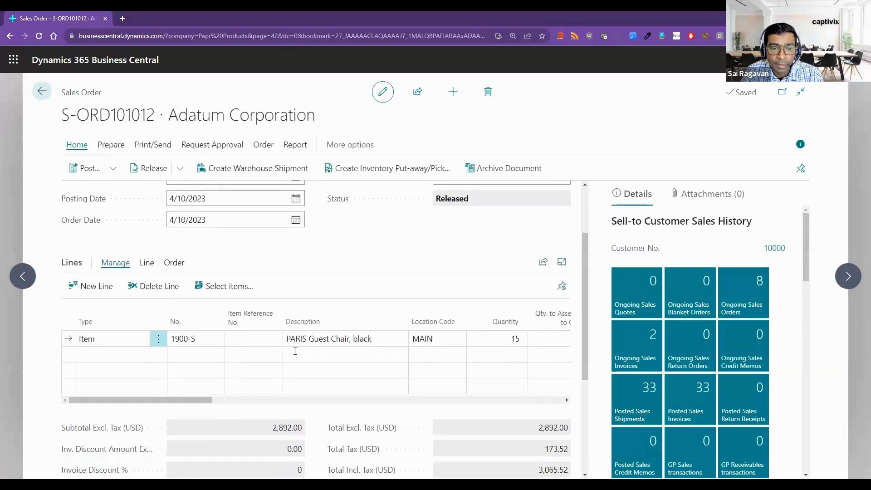
drag(208, 401, 383, 404)
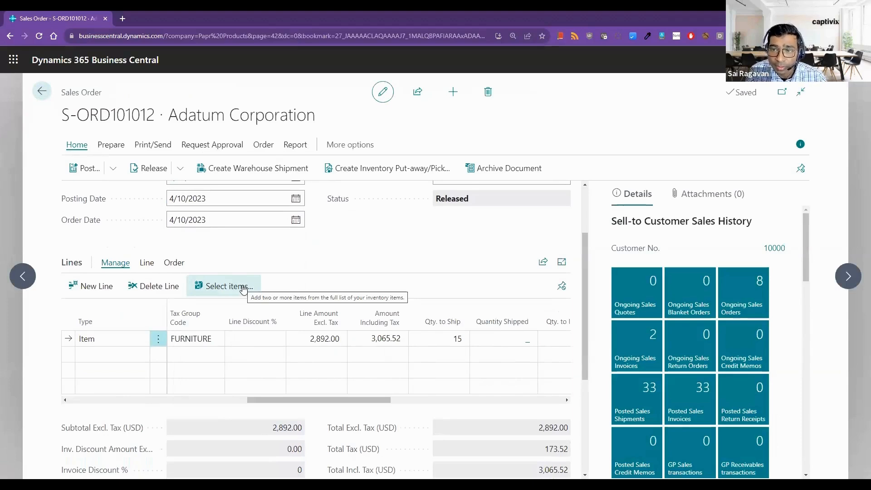
Step: Start posting the sales order, choose the Ship option, and cancel without posting
click(112, 171)
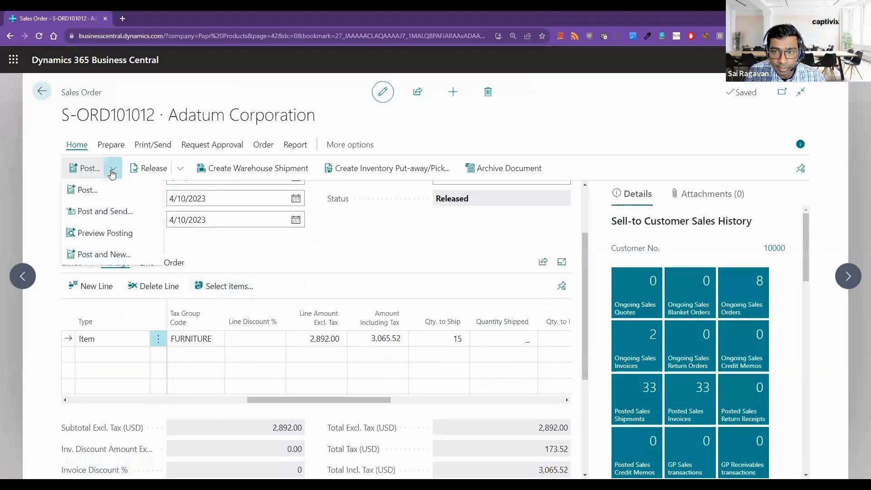
click(89, 193)
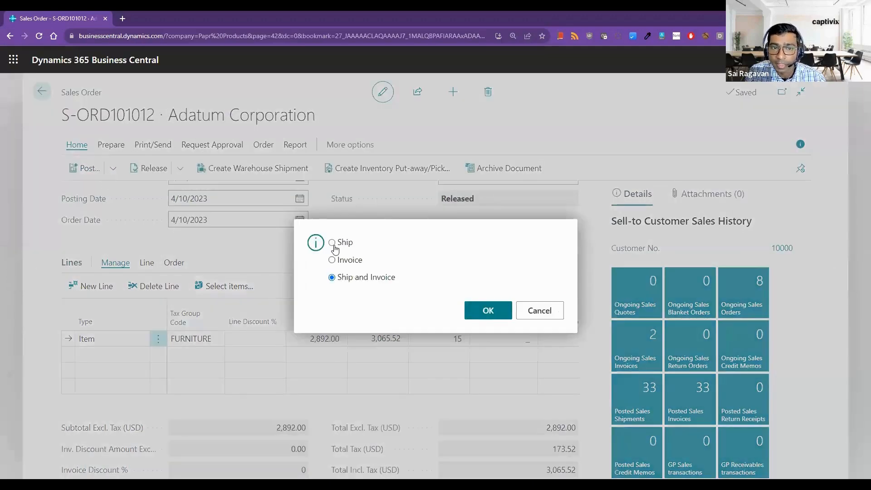
click(332, 244)
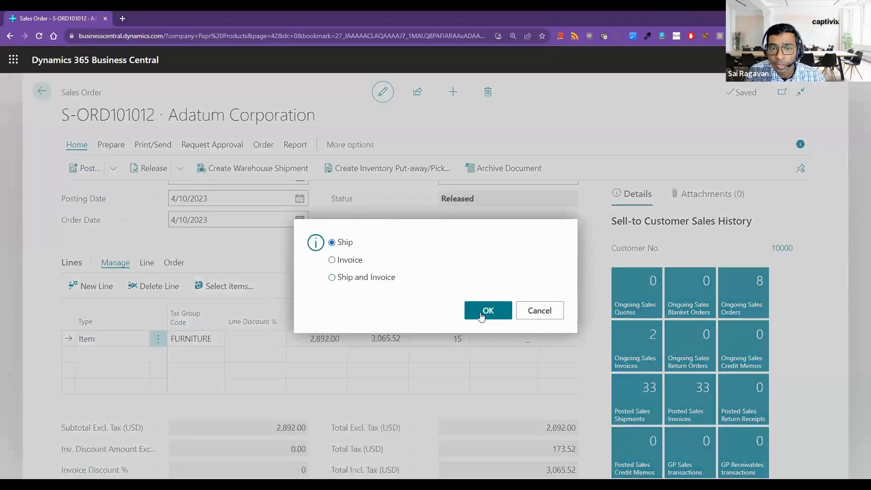
click(537, 311)
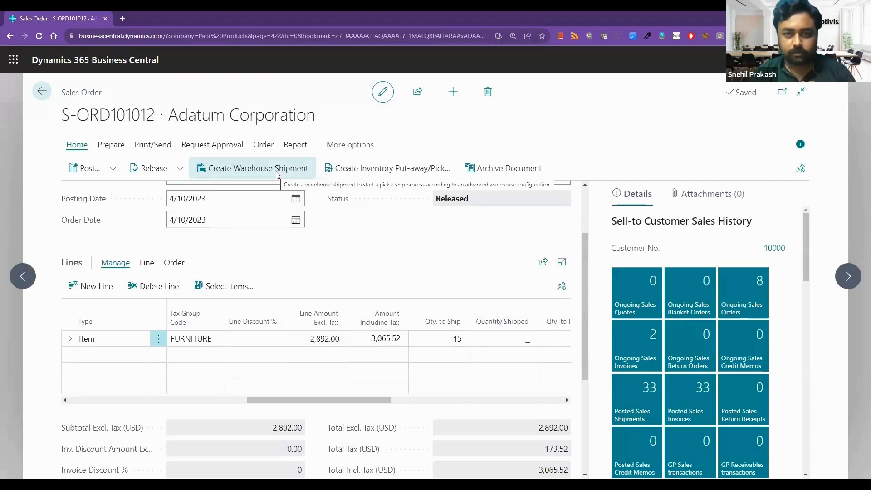
Step: Review the shipped and invoiced quantity fields on the item line and the posting actions available for the order
click(277, 172)
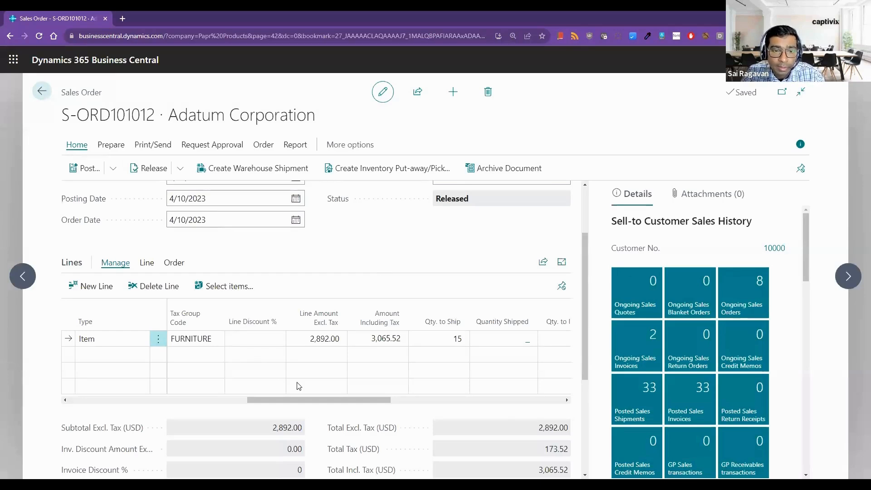
scroll(301, 363, right, 3)
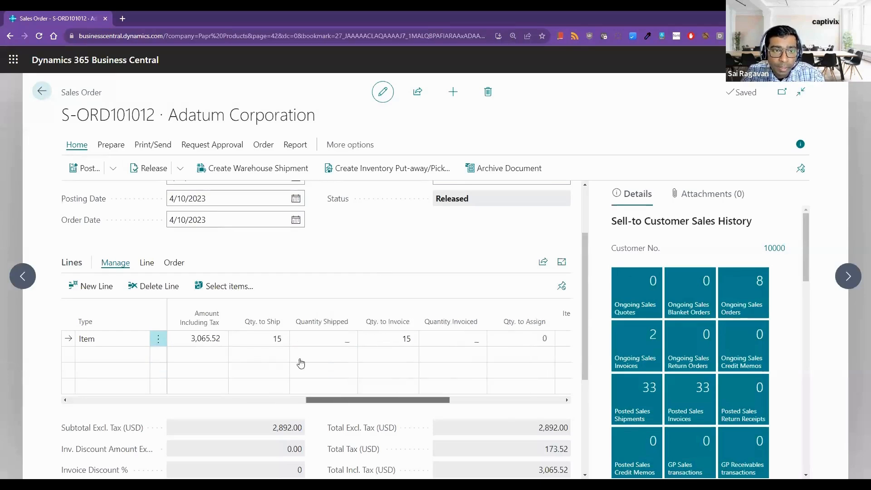
click(221, 176)
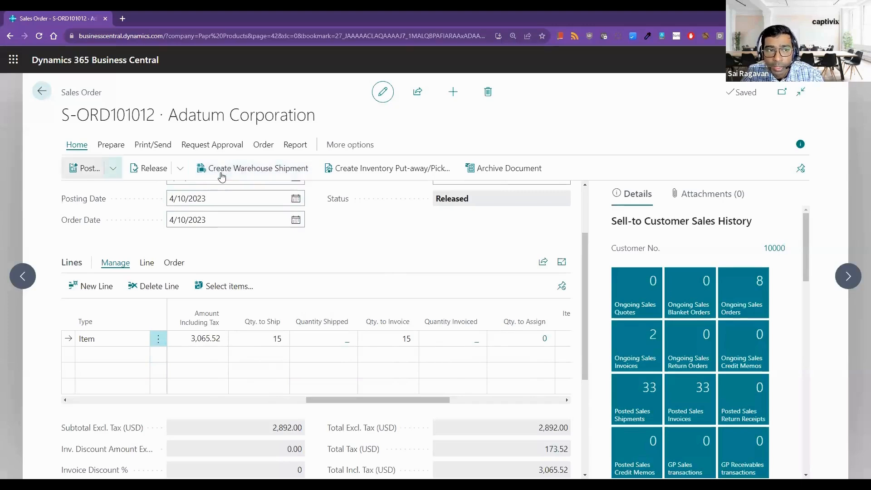
click(113, 170)
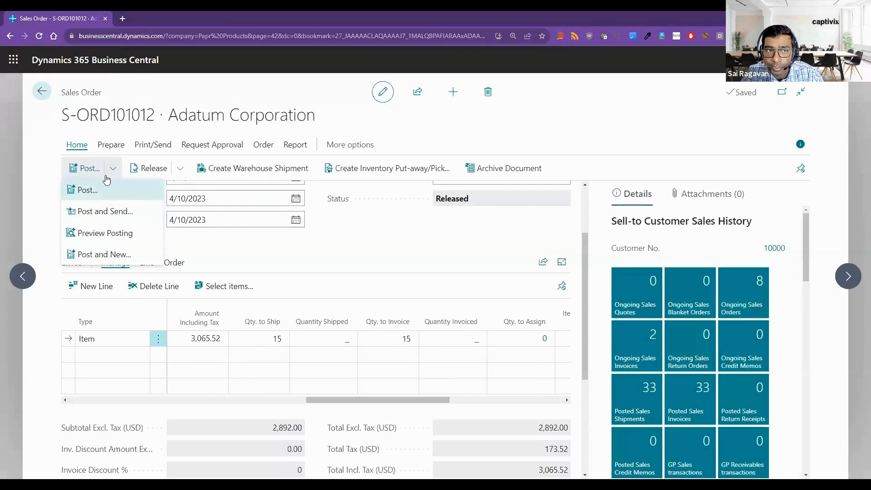
Step: Leave the sales order, find the Posted Sales Invoices page by searching "pos sal inv", and widen its No. column
click(43, 92)
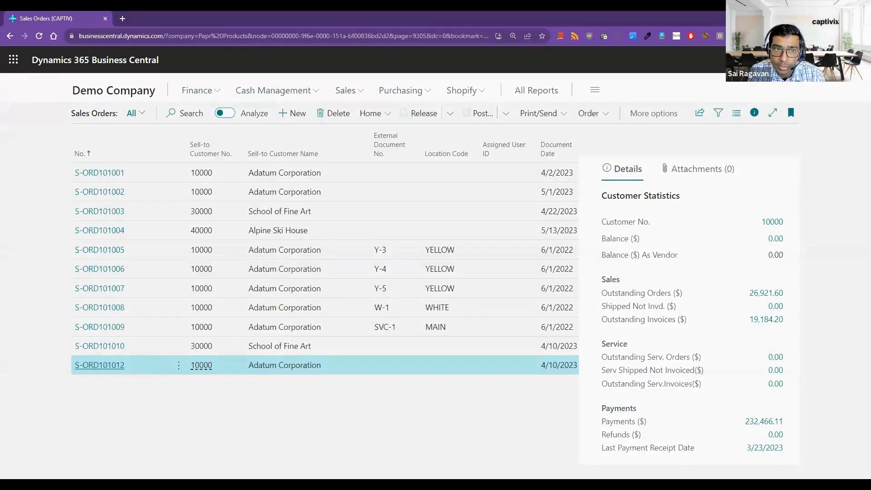
key(alt+q)
text(pos salk)
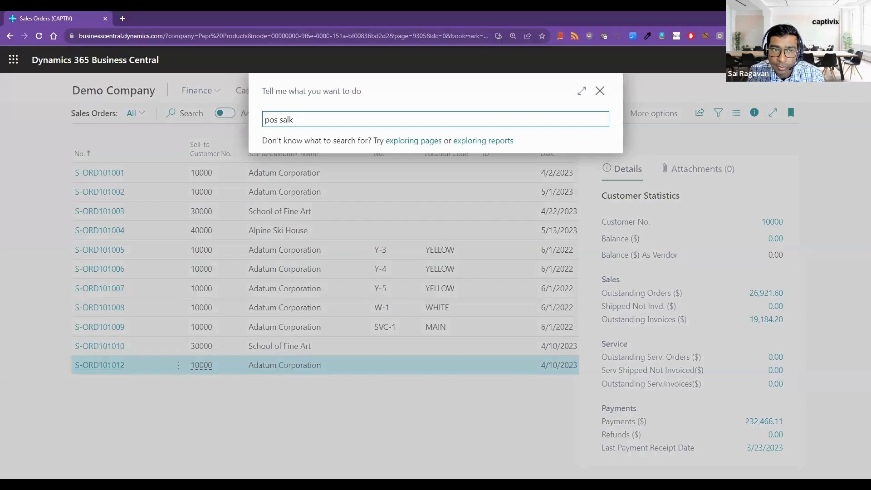
key(BackSpace)
key(BackSpace)
text(inv)
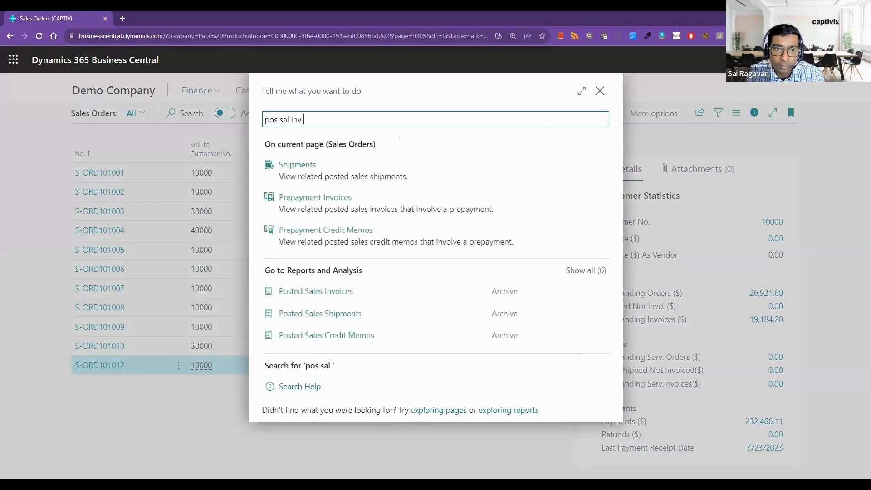
click(286, 252)
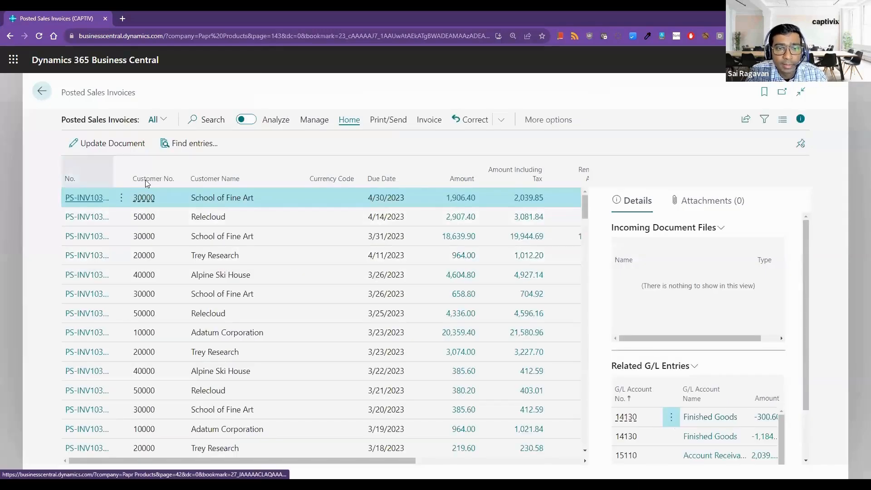
drag(131, 180, 152, 180)
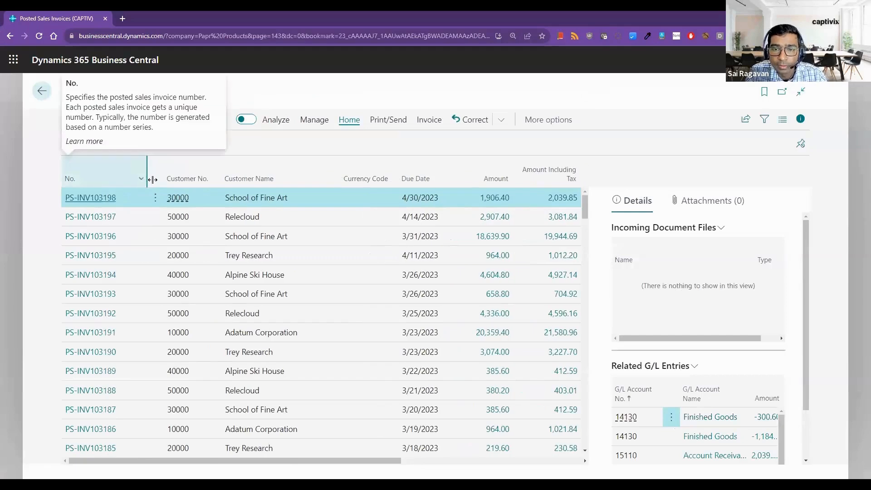
Step: Try to send the first School of Fine Art posted invoice by email and dismiss the attachment download offer
click(379, 122)
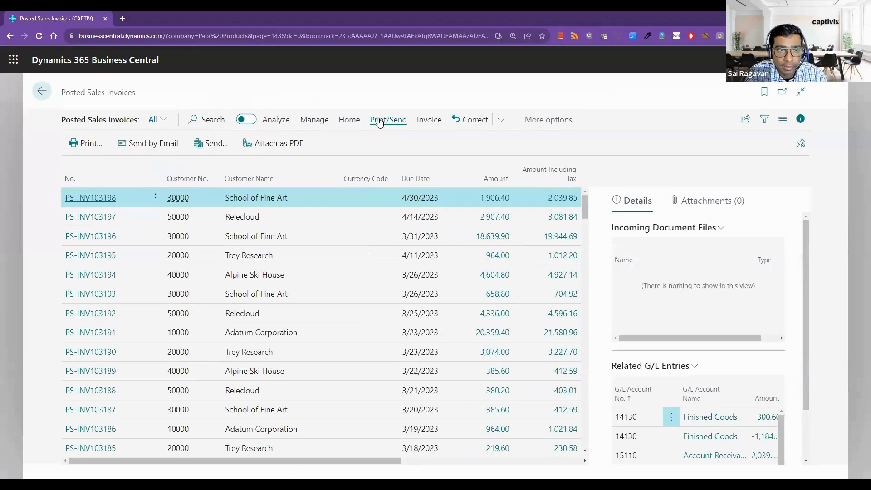
click(157, 150)
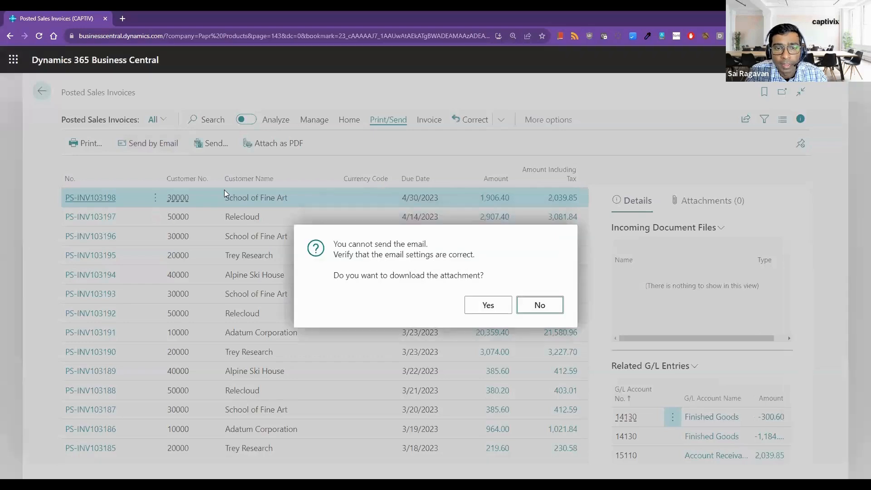
key(Escape)
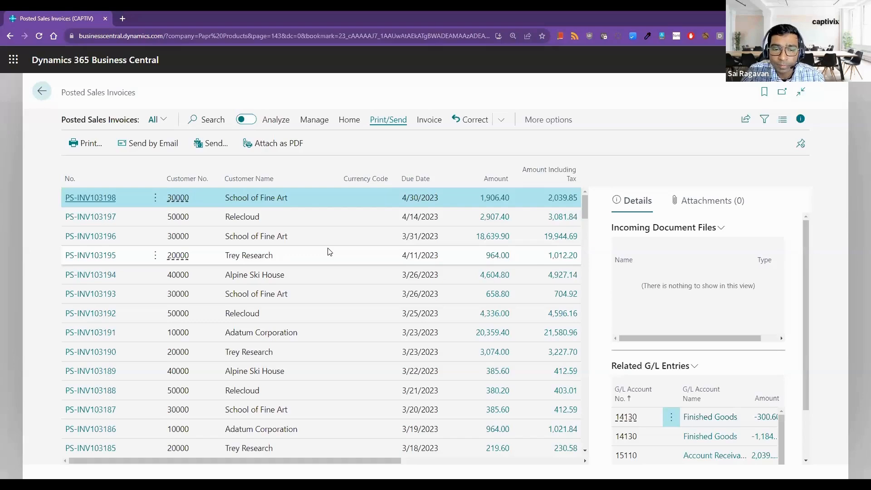
Step: Examine the No. Printed and Closed columns across the posted sales invoices, along with the invoice-related actions
drag(223, 464, 398, 469)
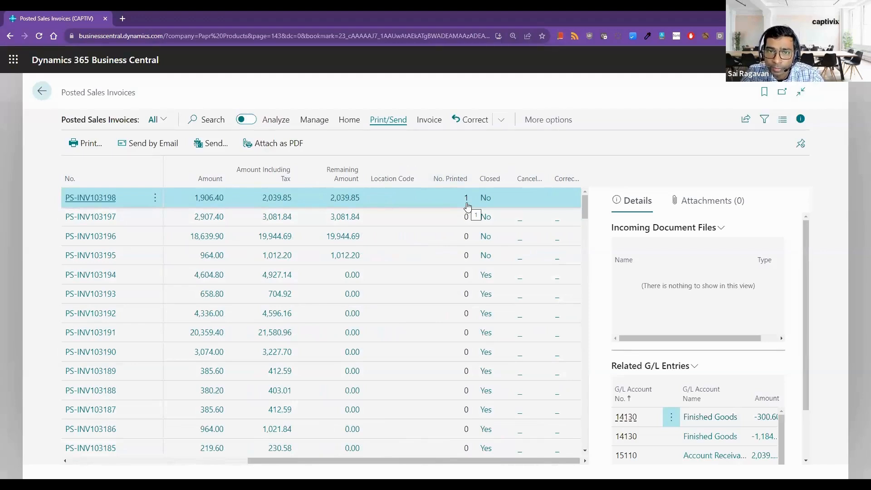
click(341, 121)
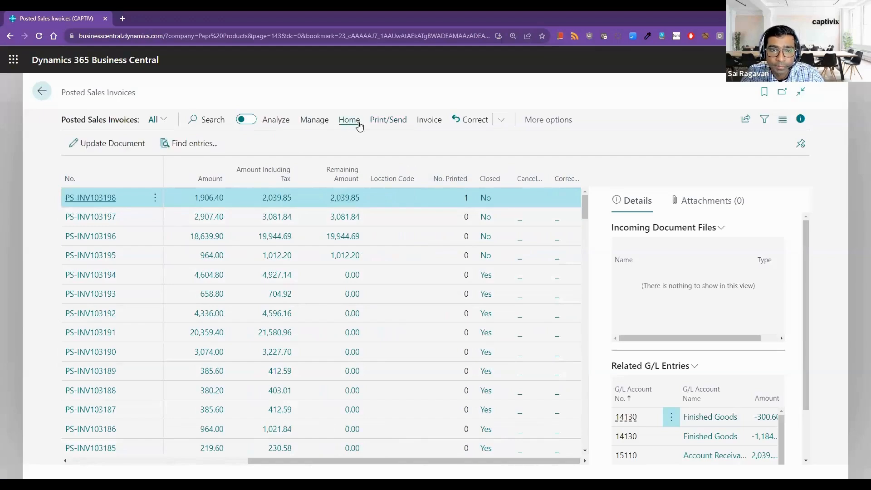
click(427, 121)
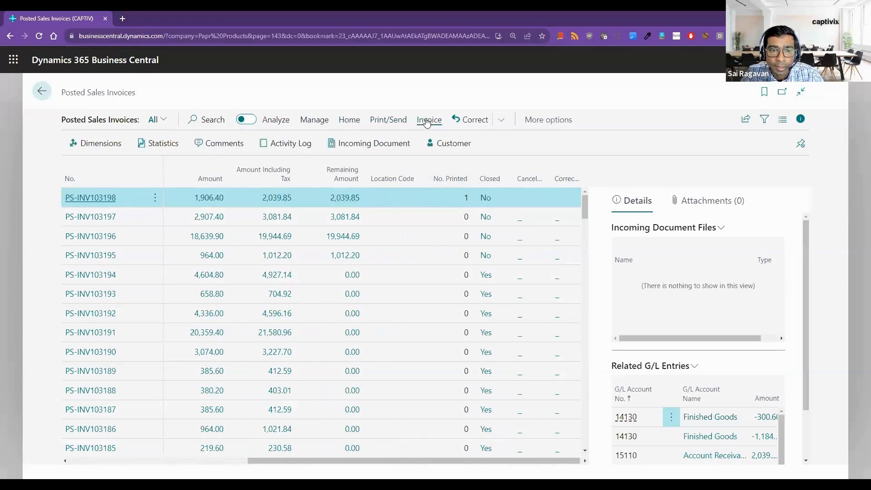
drag(61, 92, 117, 100)
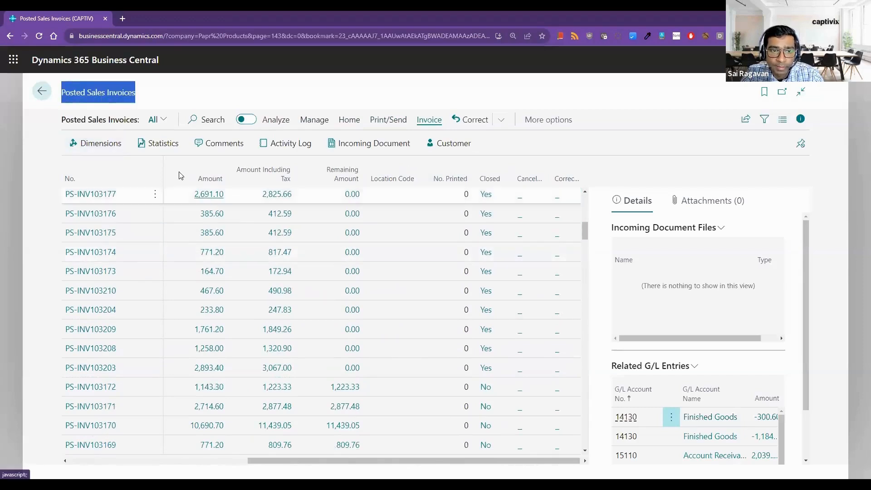
scroll(180, 175, down, 10)
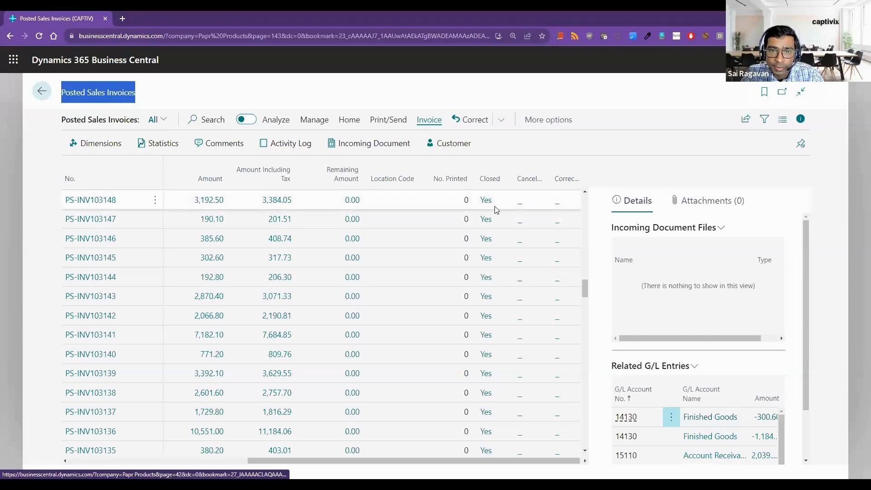
scroll(496, 210, up, 3)
scroll(496, 210, up, 2)
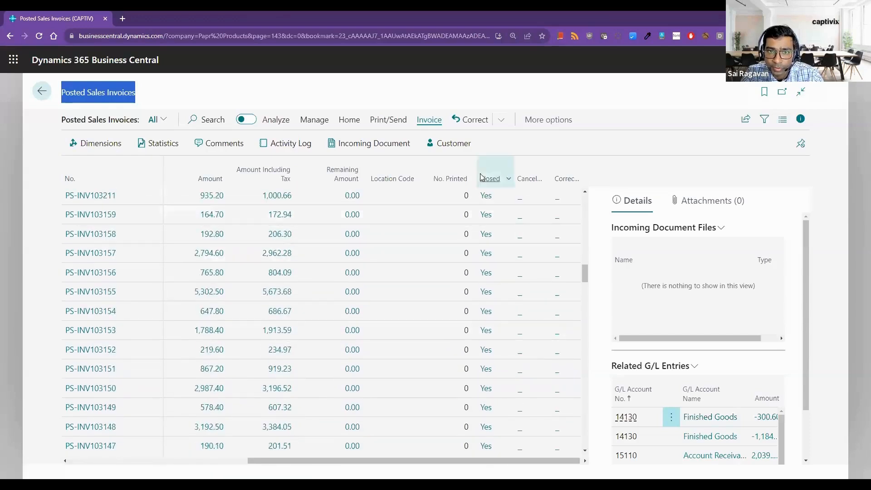
mouse_move(497, 181)
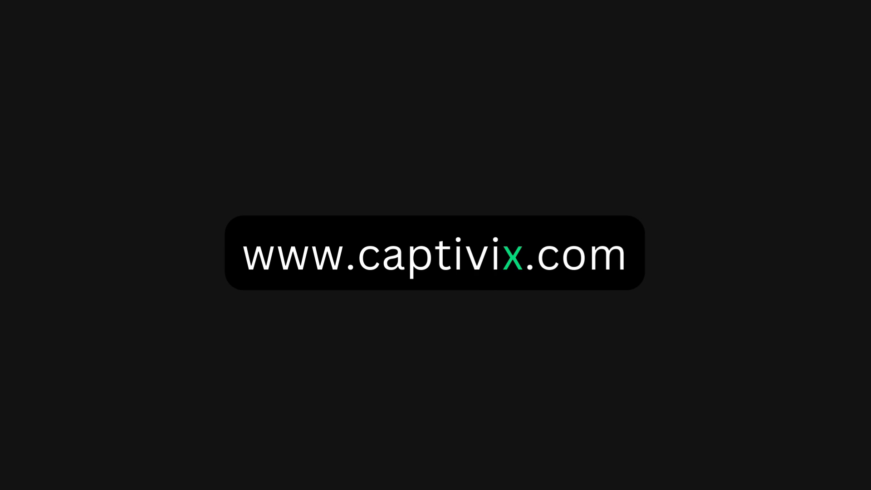